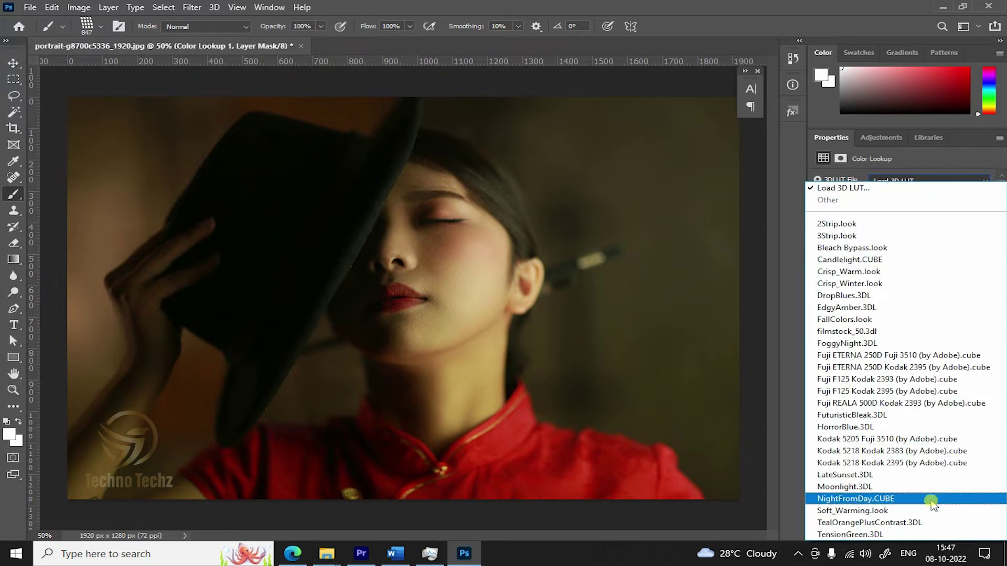
- Apply the NightFromDay.CUBE 3D LUT to the Color Lookup adjustment and add a blank layer above it
click(931, 503)
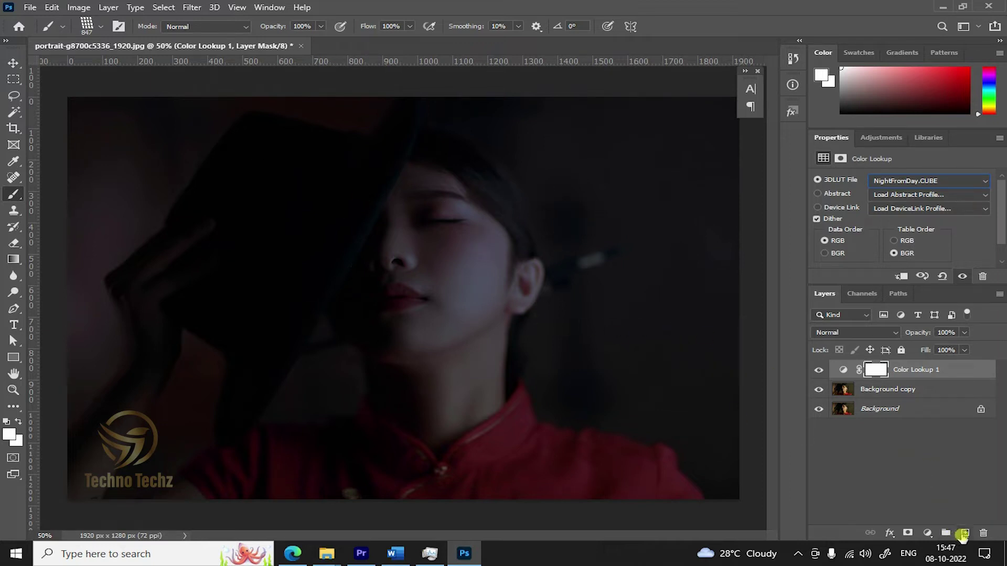
click(965, 534)
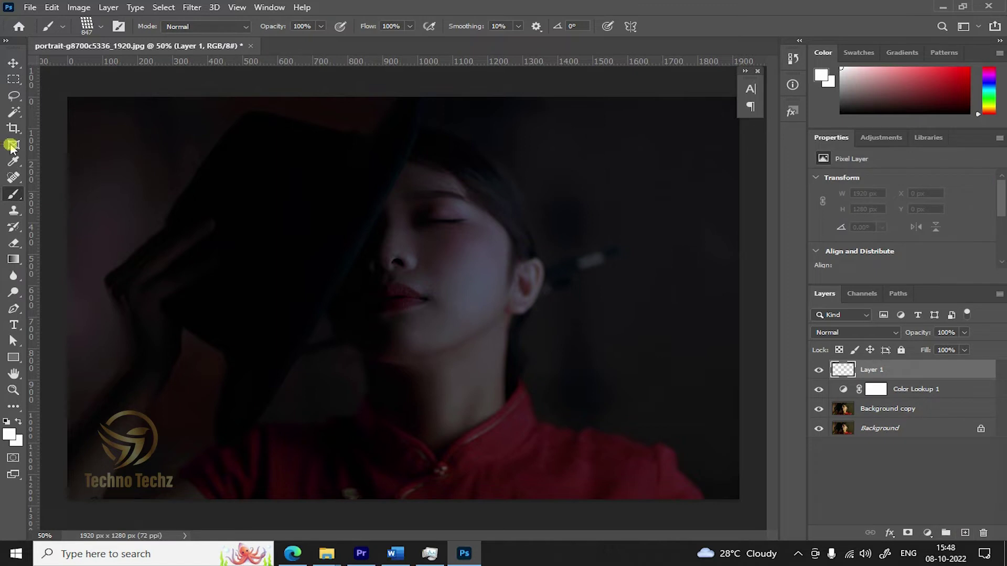
- Select a thin horizontal strip about 1702 by 76 px across the upper photo, fill it with black, and deselect
click(13, 79)
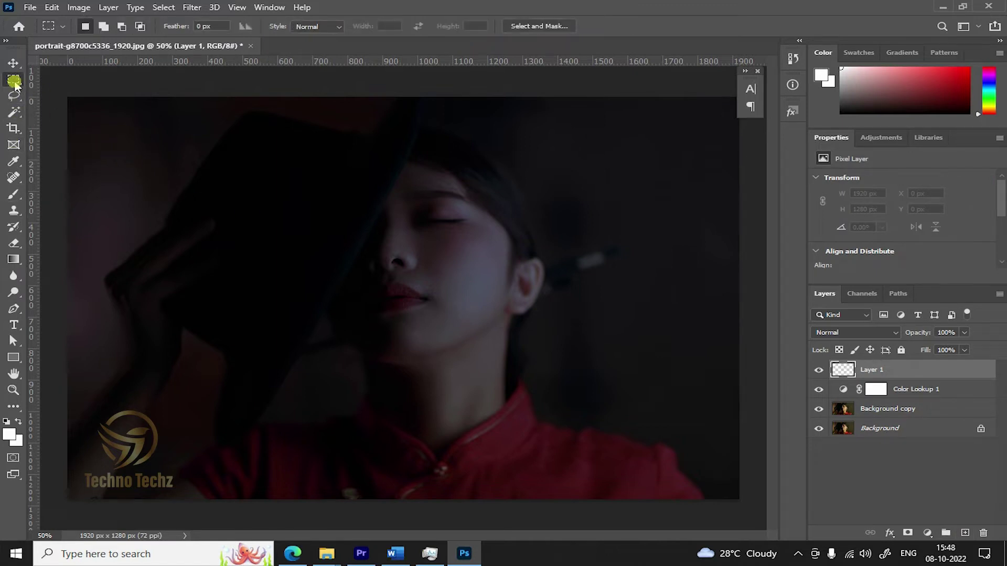
drag(189, 167, 722, 185)
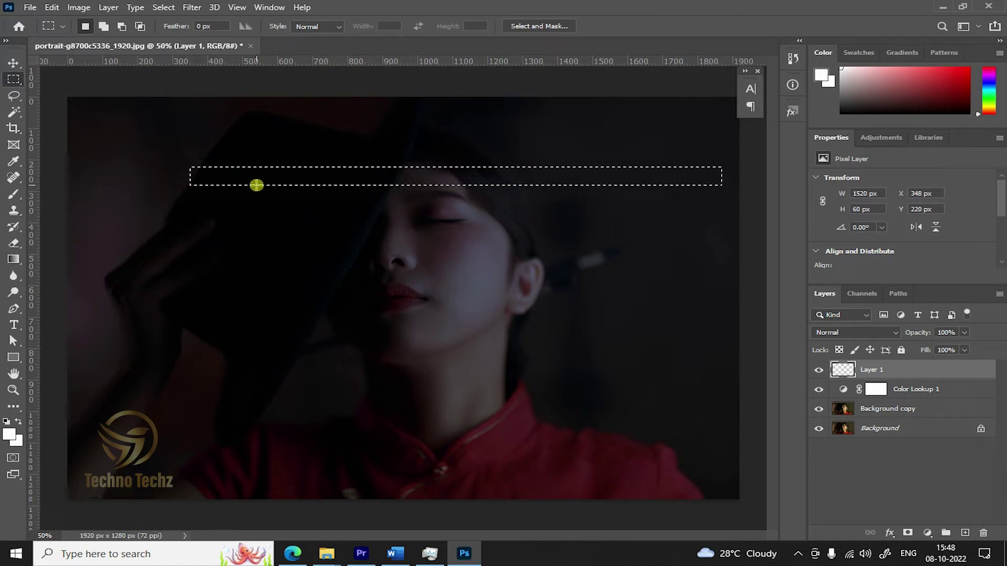
drag(153, 187, 674, 170)
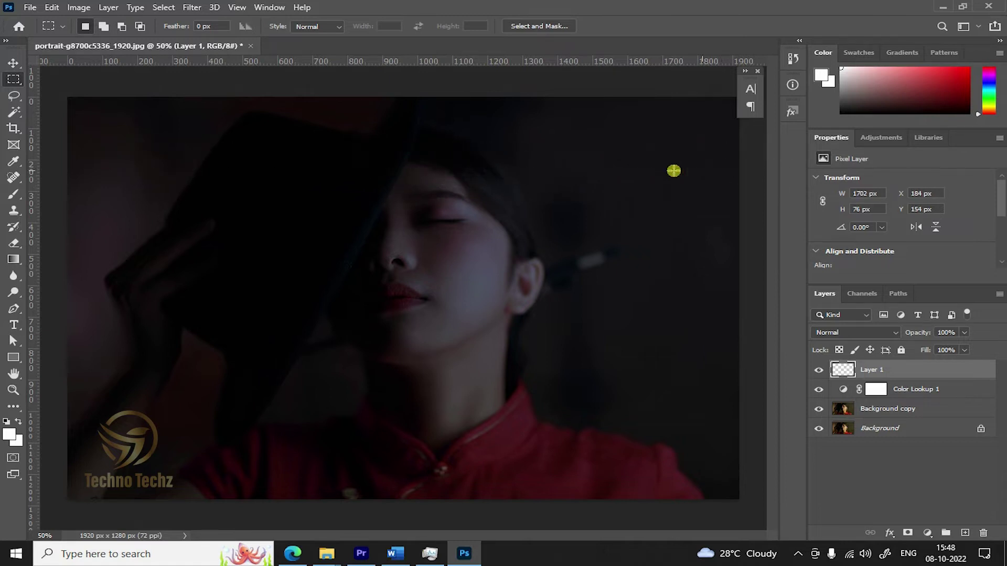
right_click(520, 163)
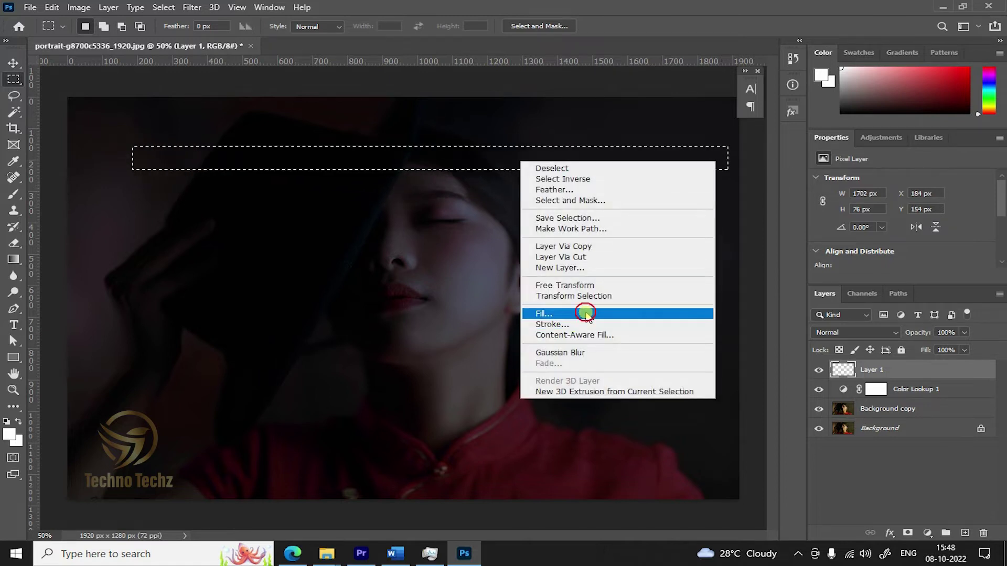
click(579, 315)
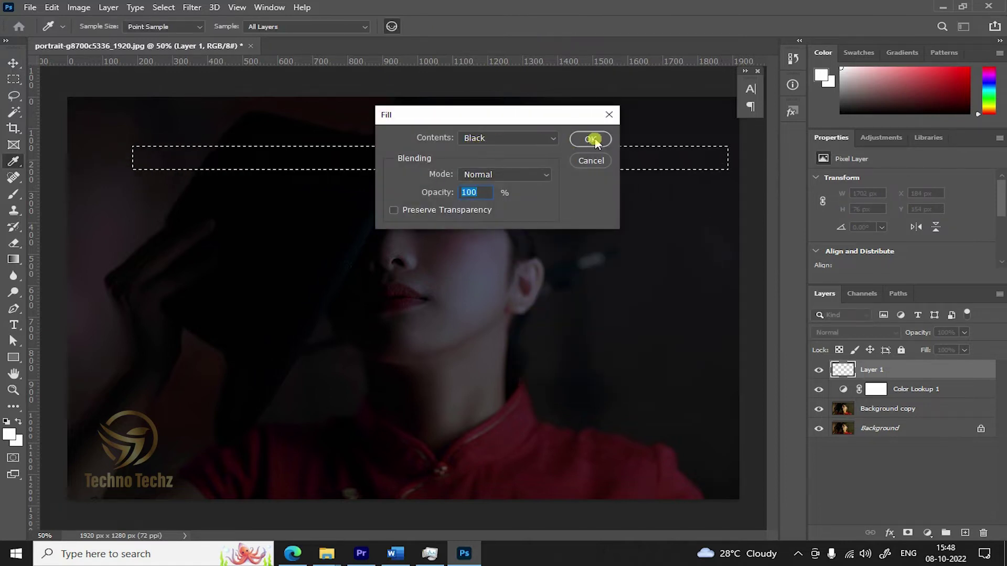
click(591, 139)
key(ctrl+d)
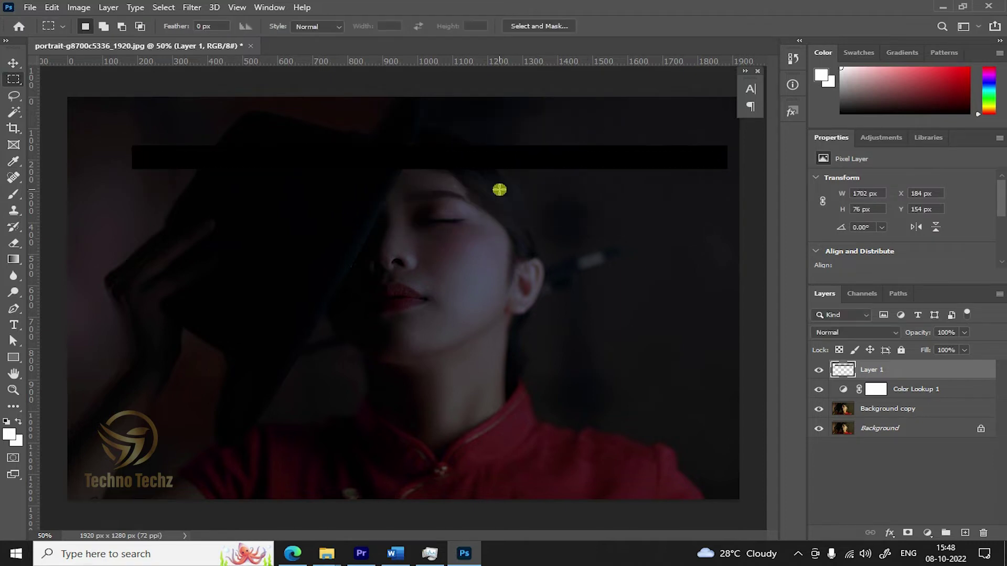
- Move the black bar up near the photo's upper edge and stretch it to about 120% width, past both sides
key(ctrl+t)
drag(480, 153, 395, 123)
drag(639, 126, 751, 127)
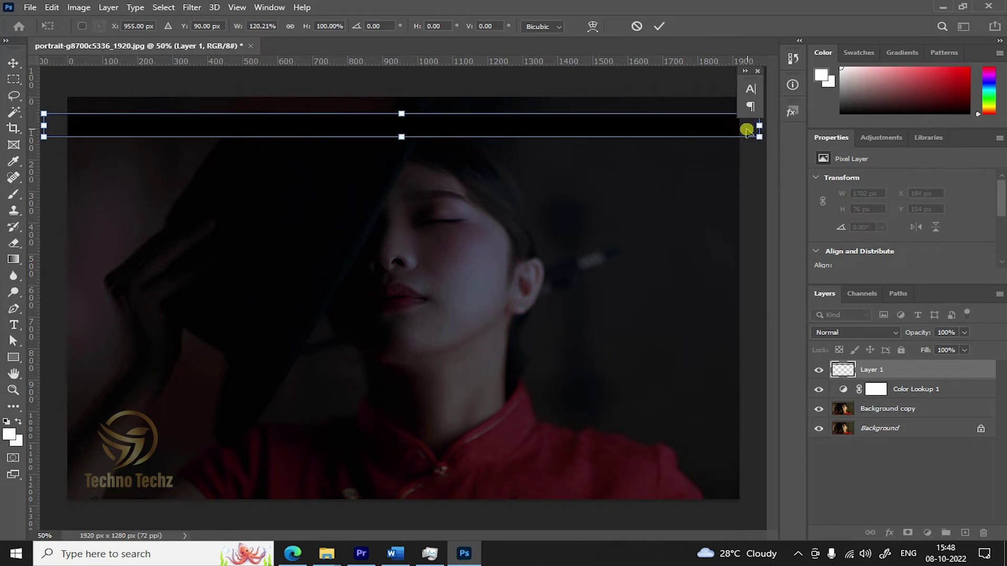
key(Return)
- Duplicate the black bar just below itself, and duplicate the resulting pair further down to make four parallel bars
key(m)
click(14, 63)
drag(288, 126, 287, 160)
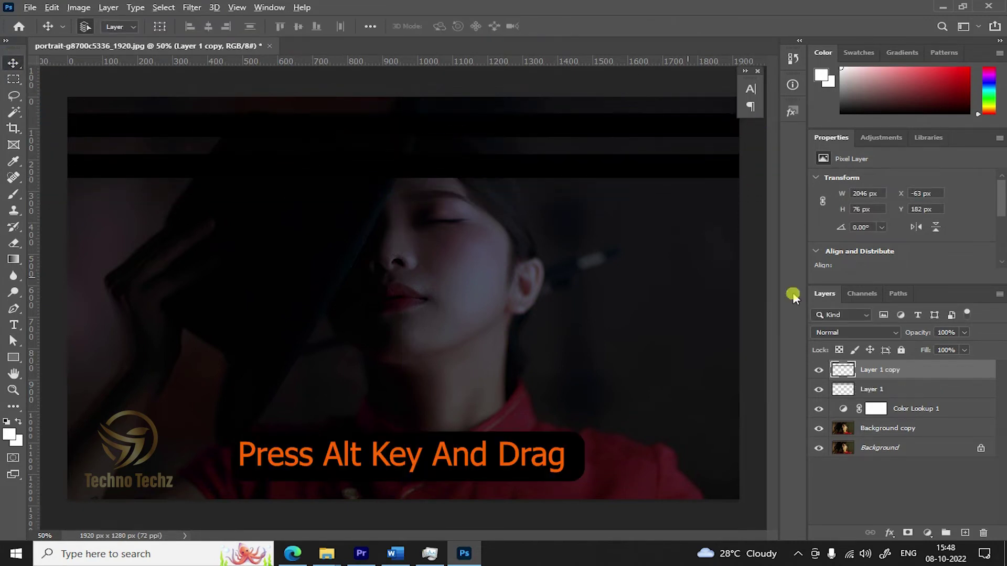
shift+click(882, 389)
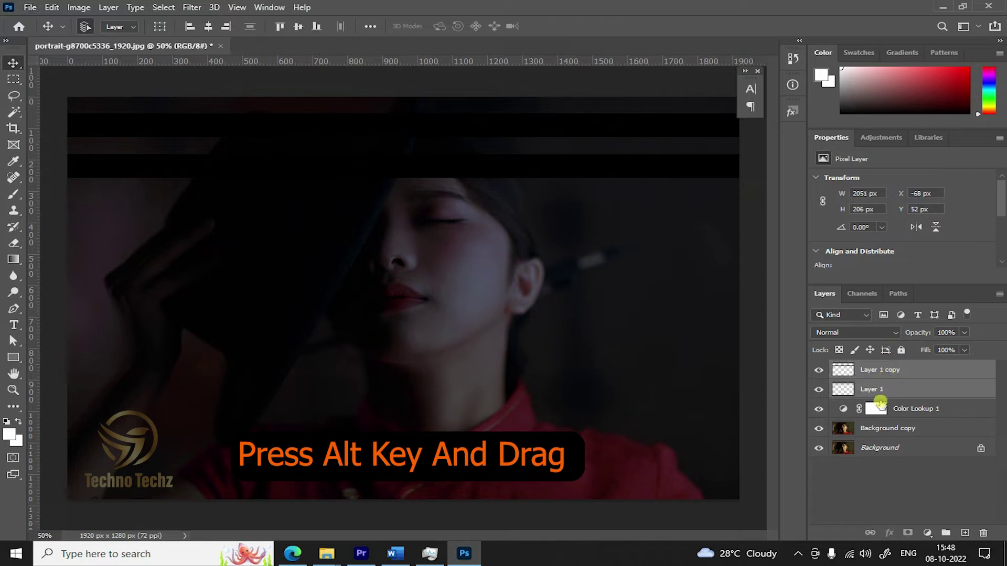
drag(591, 173, 598, 262)
- Select all four bar layers and duplicate them downward over the lower photo to make eight bars
shift+click(891, 428)
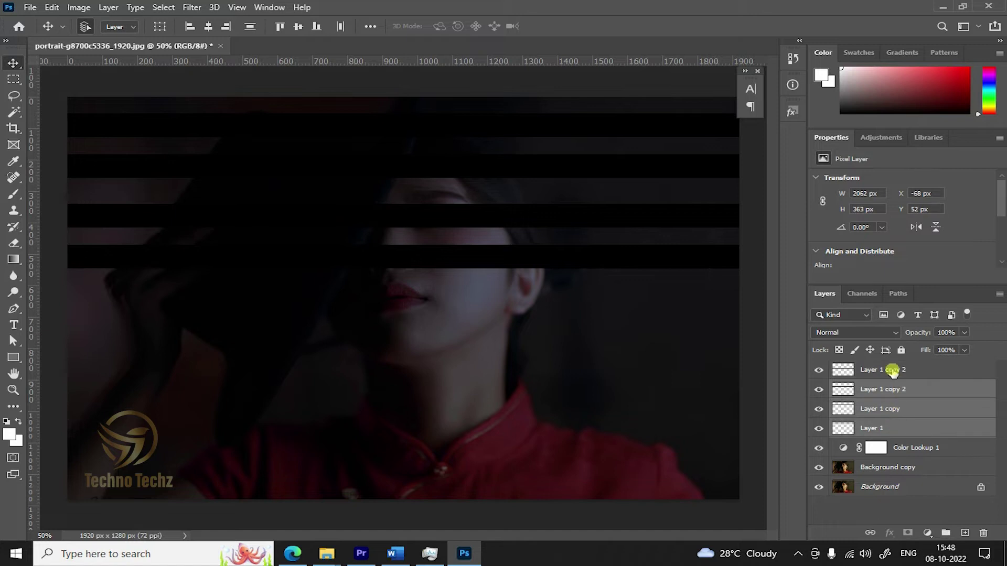
click(892, 373)
shift+click(910, 428)
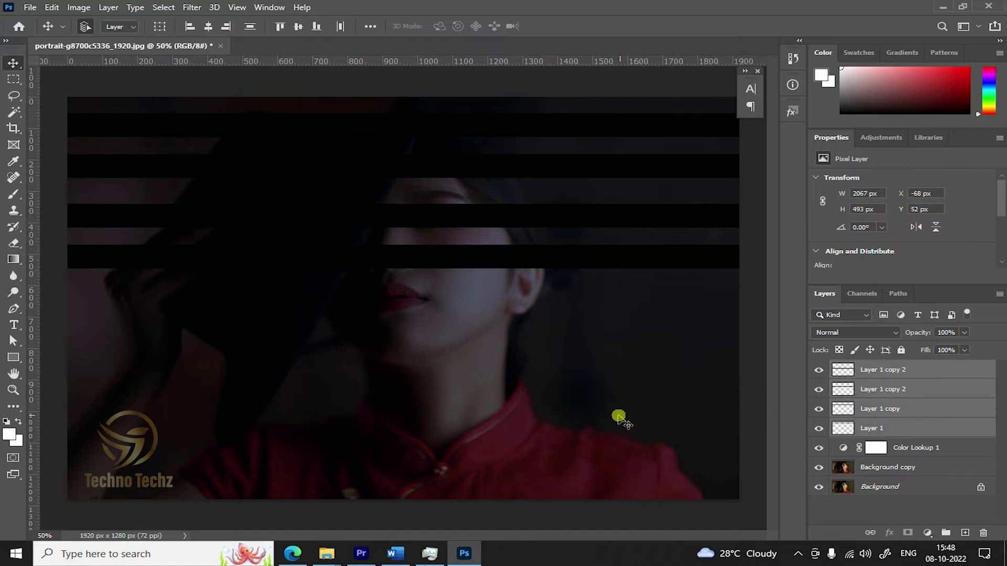
drag(515, 244, 521, 393)
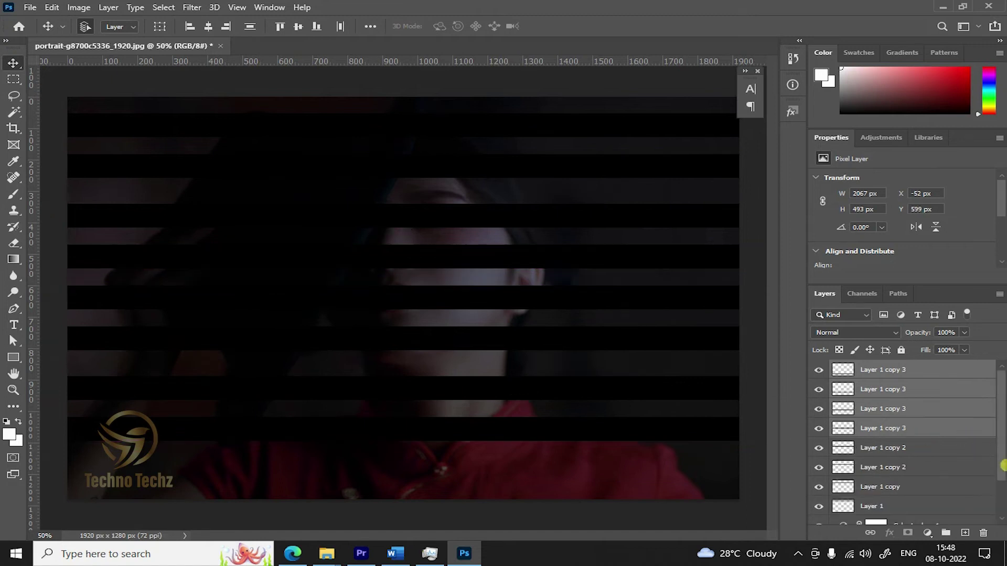
- Merge all eight black bar layers, from Layer 1 up to the uppermost Layer 1 copy 3, into one layer
click(897, 487)
click(898, 506)
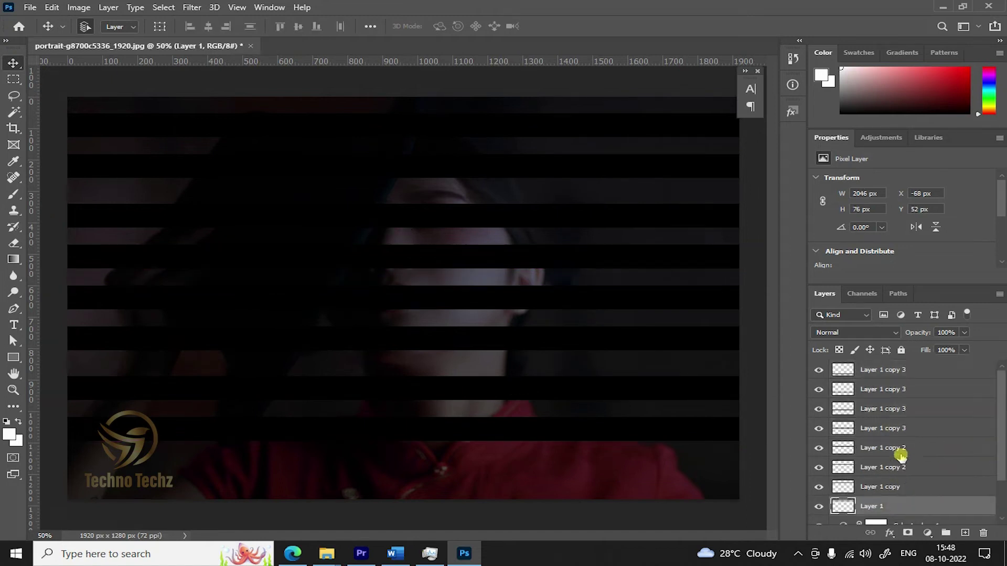
shift+click(899, 377)
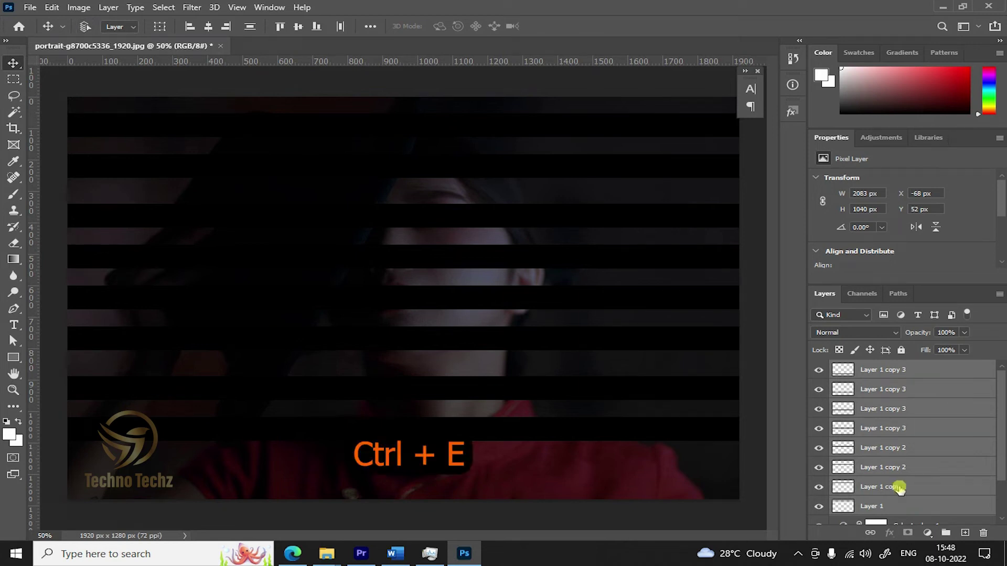
key(ctrl+e)
- Stretch the merged bars vertically to about 1168 px high and nudge them down to Y 60 px
key(ctrl+t)
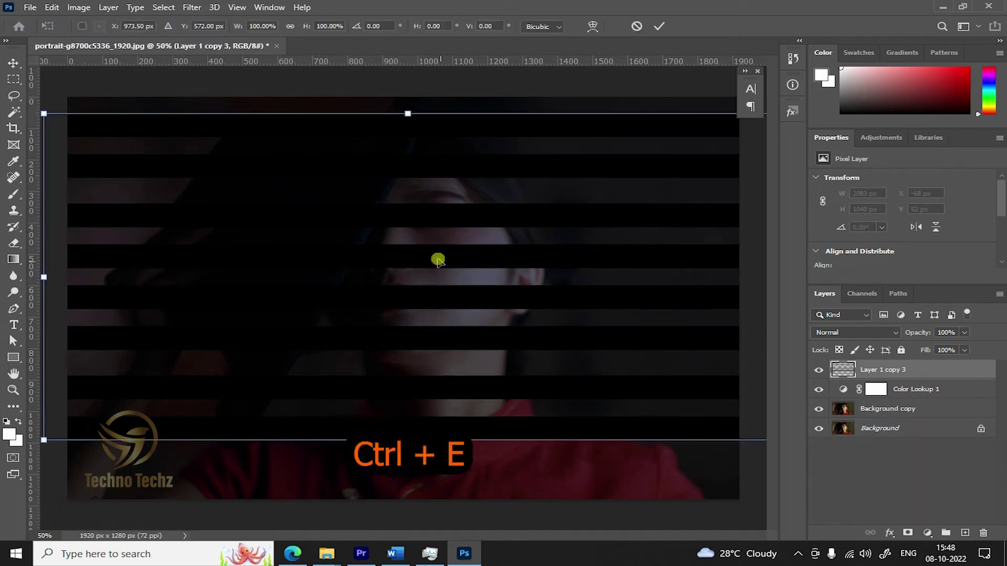
drag(413, 444, 411, 483)
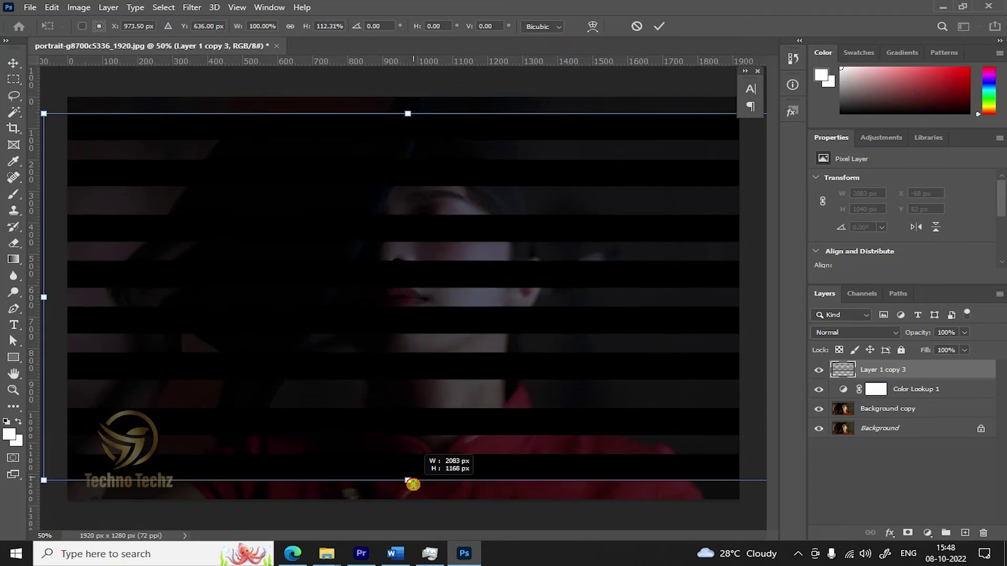
key(Return)
key(Down)
key(Down)
key(Down)
key(Down)
key(Down)
key(Down)
key(Down)
key(Down)
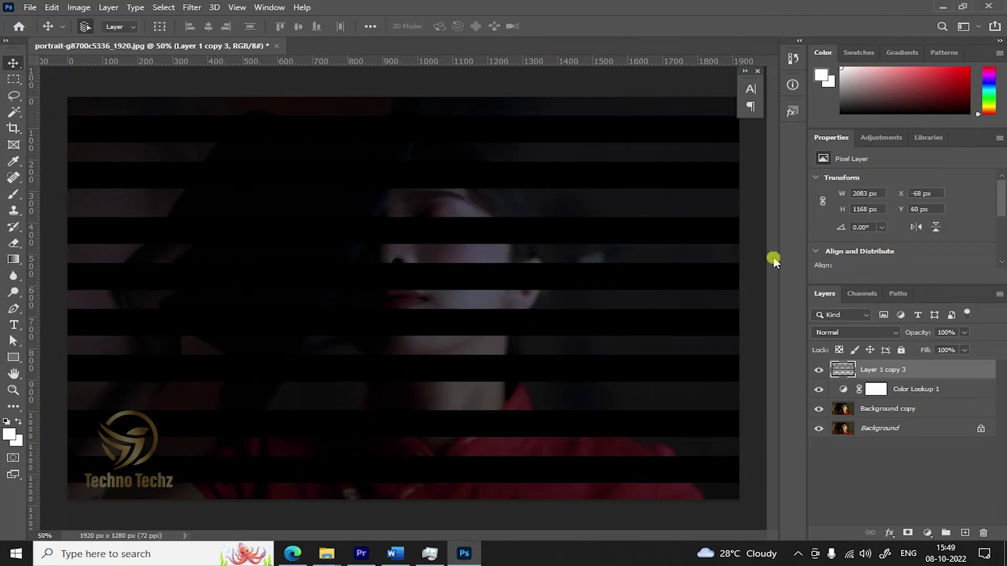
- With the three lower layers hidden, load the bars as a selection and define it as a brush preset named 002
drag(819, 389, 819, 428)
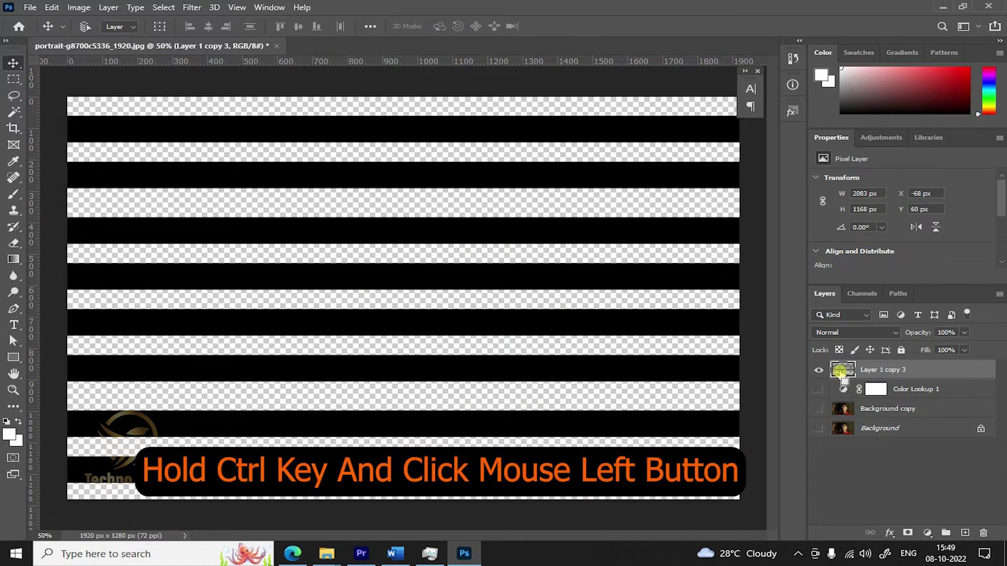
ctrl+click(842, 371)
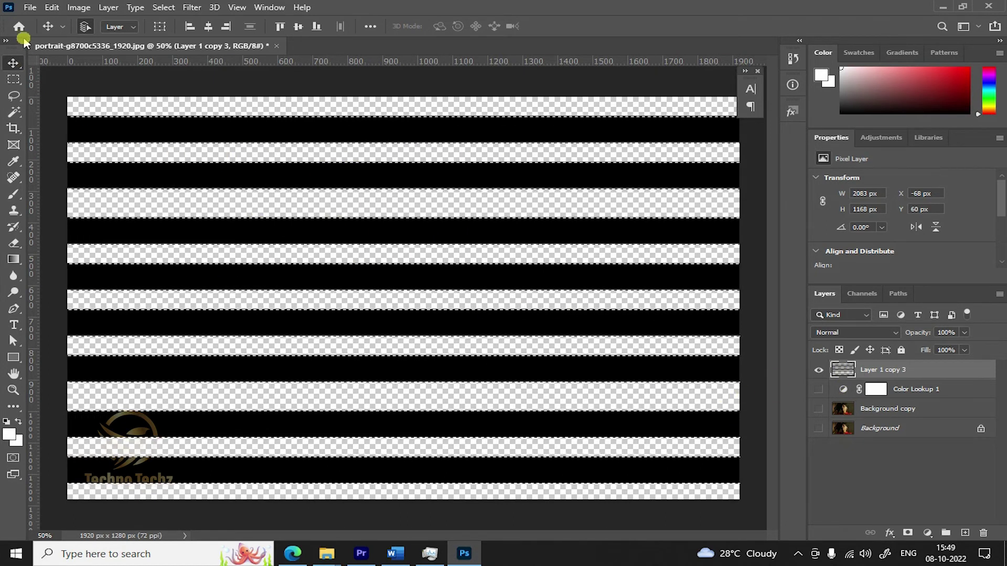
click(51, 9)
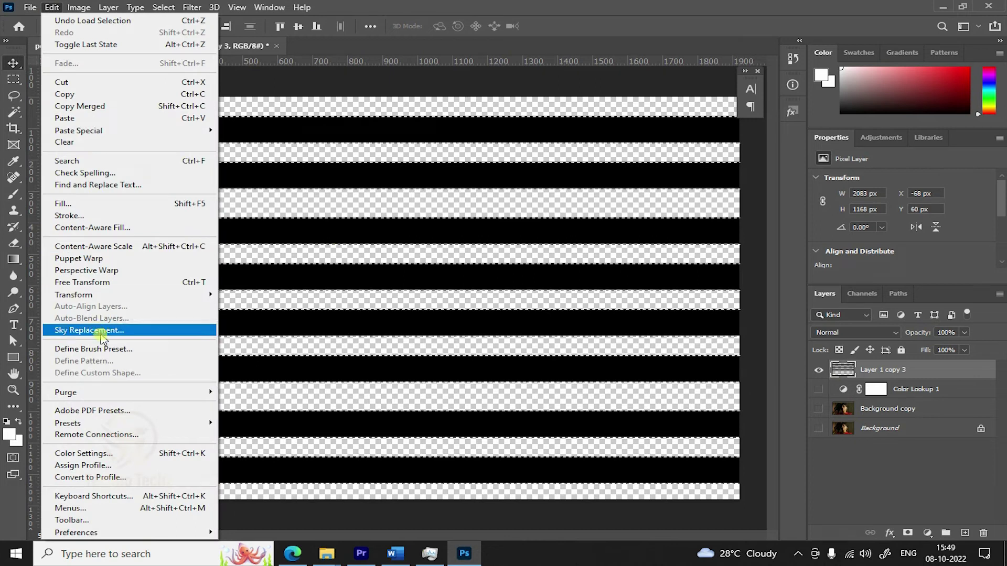
click(147, 349)
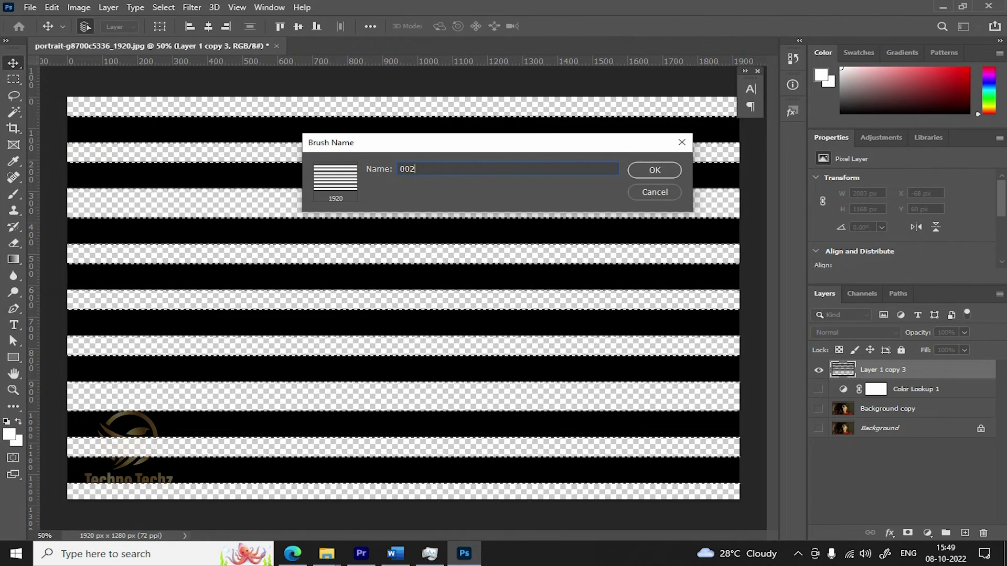
click(656, 171)
- Show the three hidden layers again, clear the black bars from Layer 1 copy 3, and deselect
click(818, 389)
drag(823, 418, 819, 429)
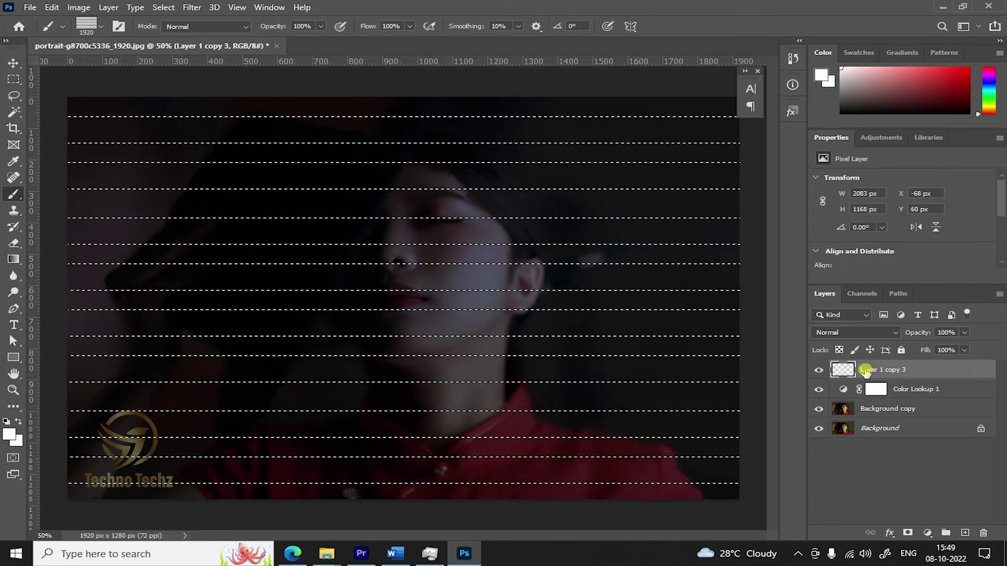
key(ctrl+d)
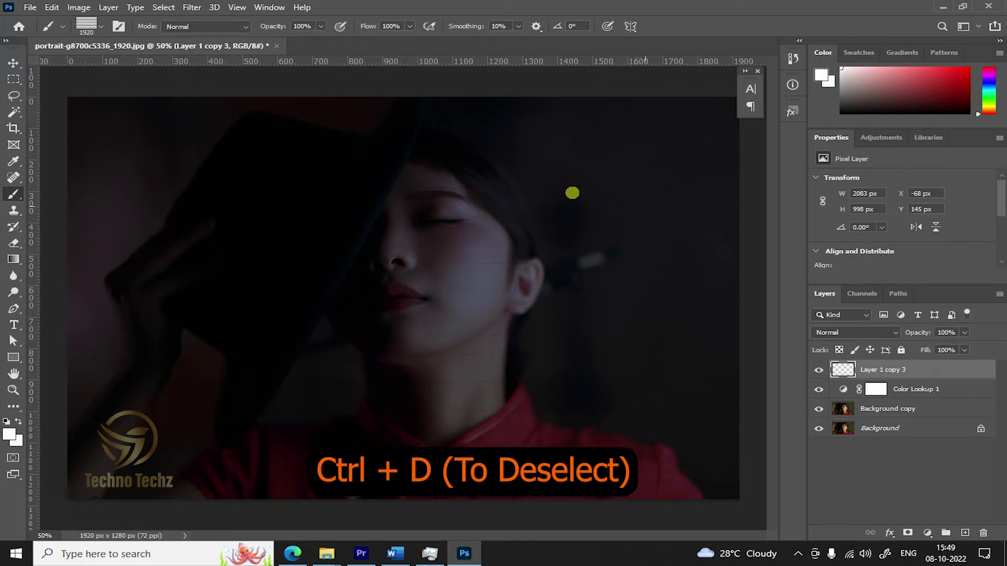
- Choose the 002 stripe preset for the Brush tool, at a size of 1920 px
right_click(389, 247)
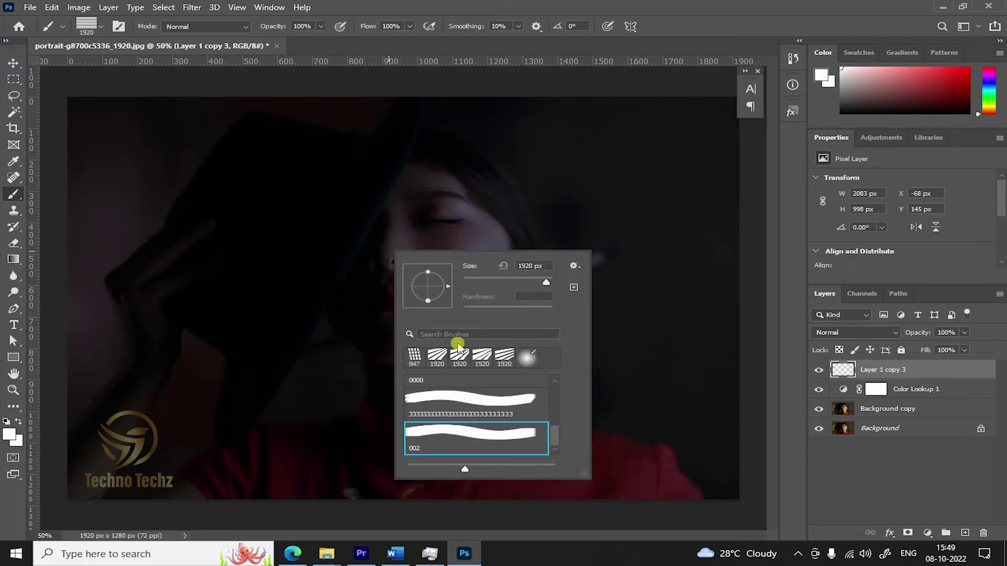
double_click(437, 436)
right_click(349, 369)
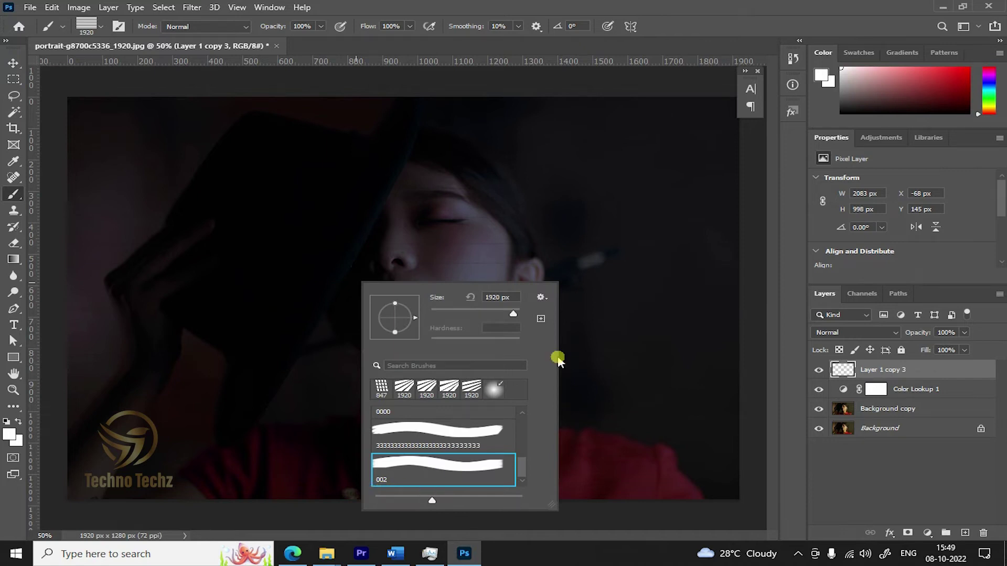
double_click(445, 474)
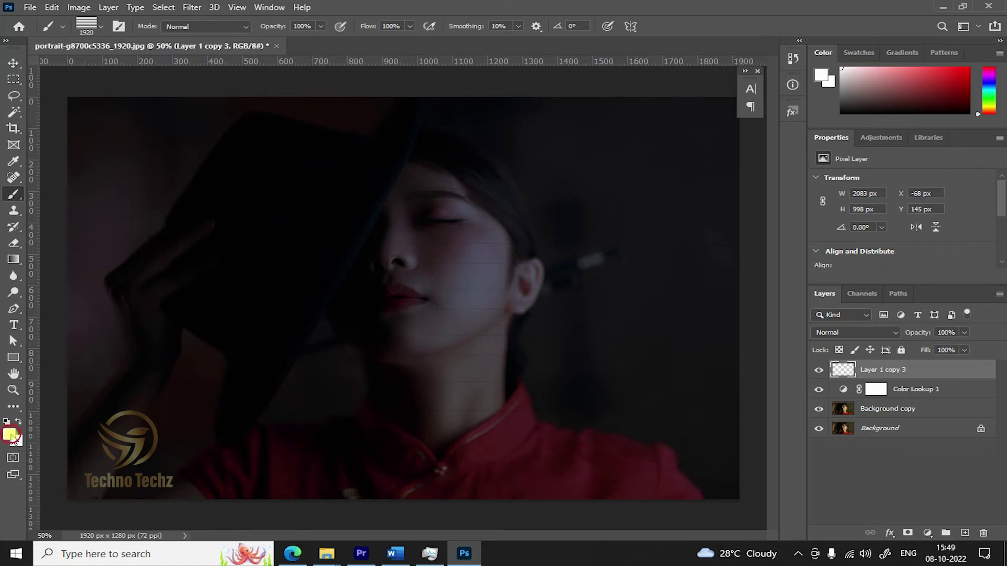
- Set the foreground color to white (ffffff) and stamp the stripe brush once across the whole photo
click(9, 434)
drag(640, 67, 636, 57)
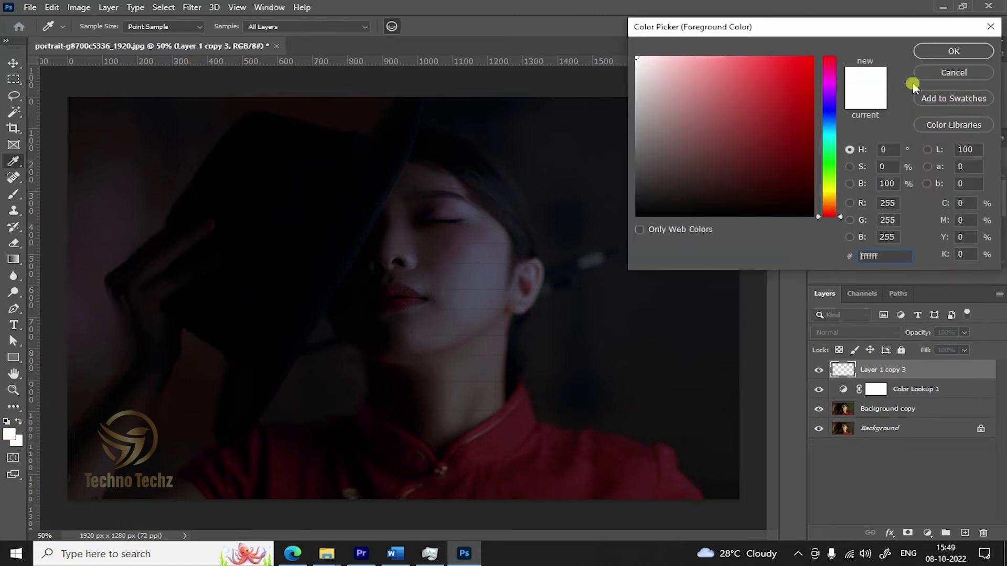
click(953, 51)
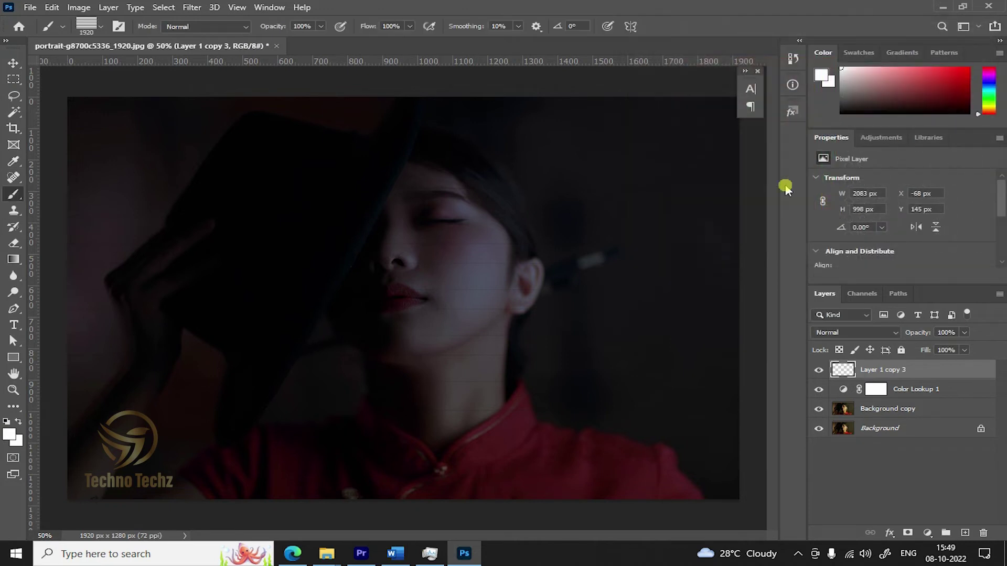
click(402, 298)
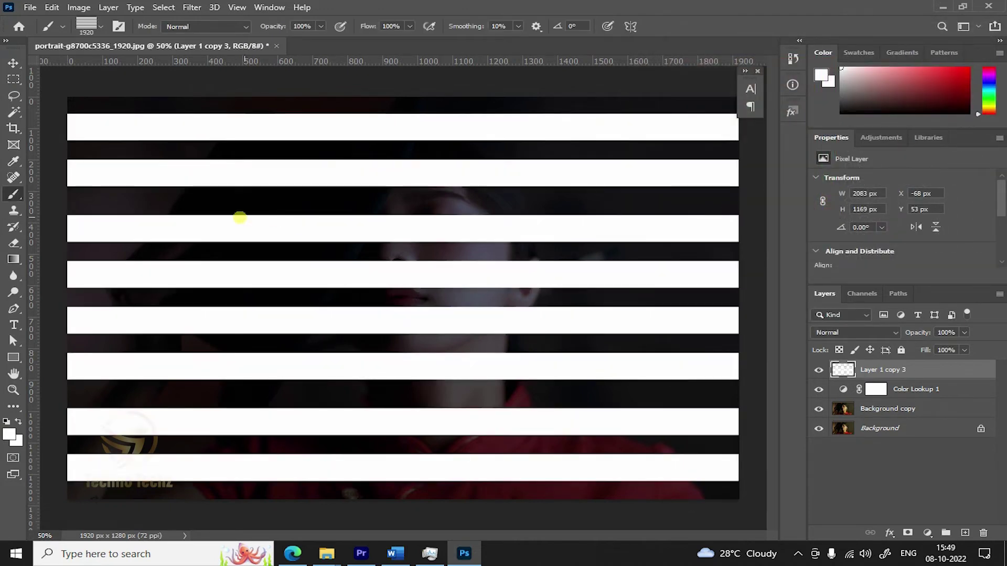
- Move the white stripes slightly down to about Y 73 px and set their layer's blend mode to Overlay
click(14, 59)
drag(364, 124, 366, 137)
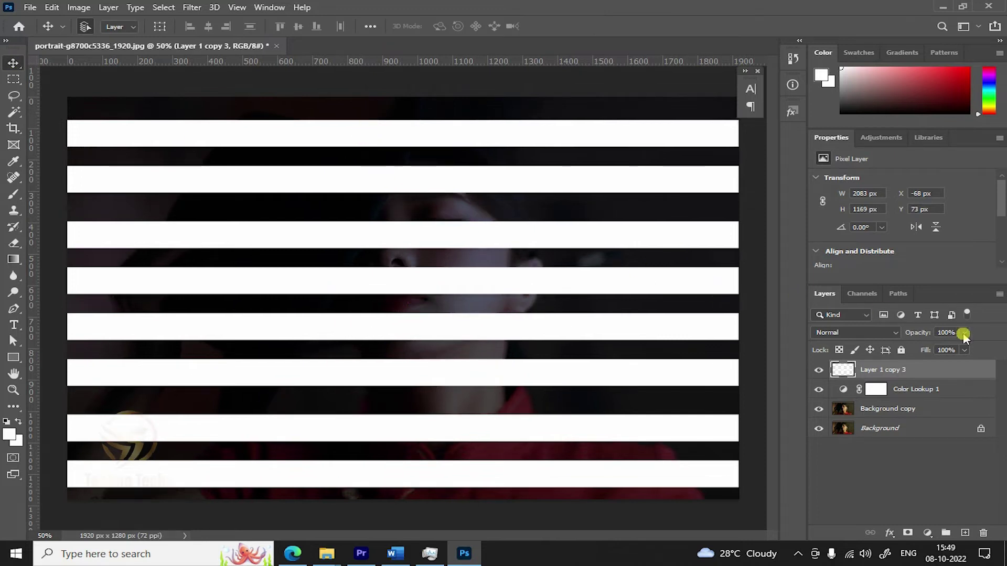
click(856, 333)
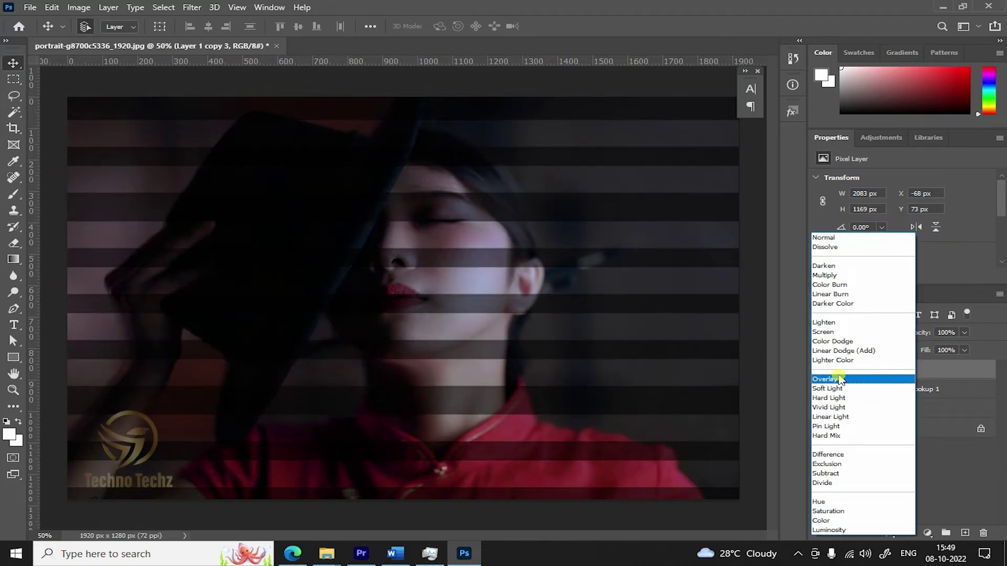
click(839, 379)
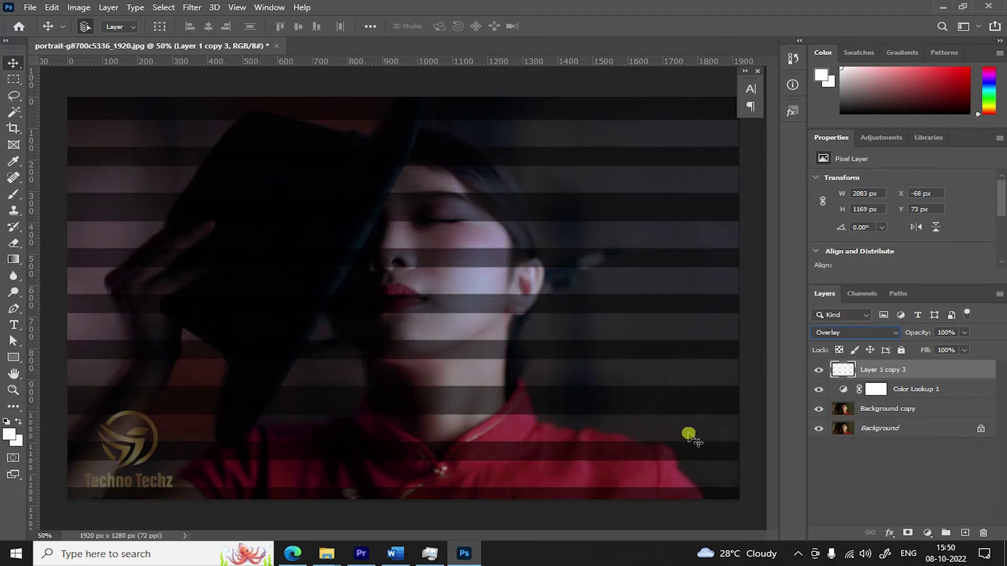
- Soften the stripes on Layer 1 copy 3 with a Gaussian Blur of about 22 px radius
click(192, 9)
mouse_move(215, 168)
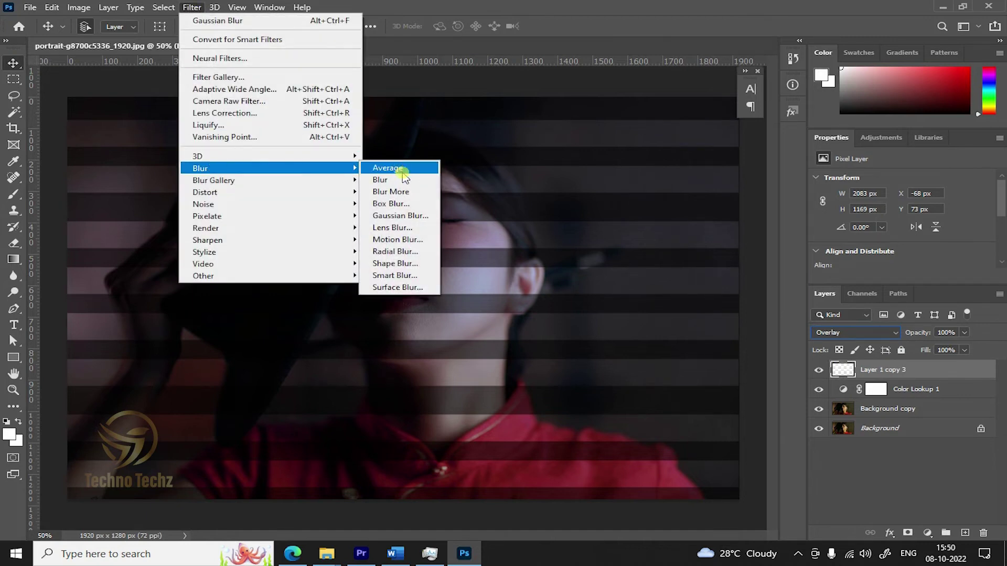
click(409, 215)
drag(602, 262, 642, 271)
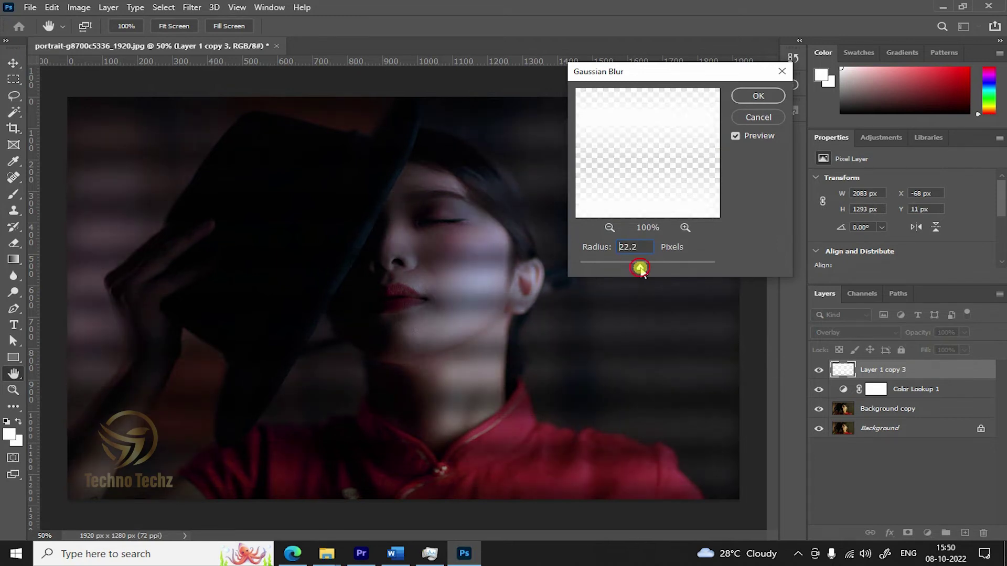
click(758, 96)
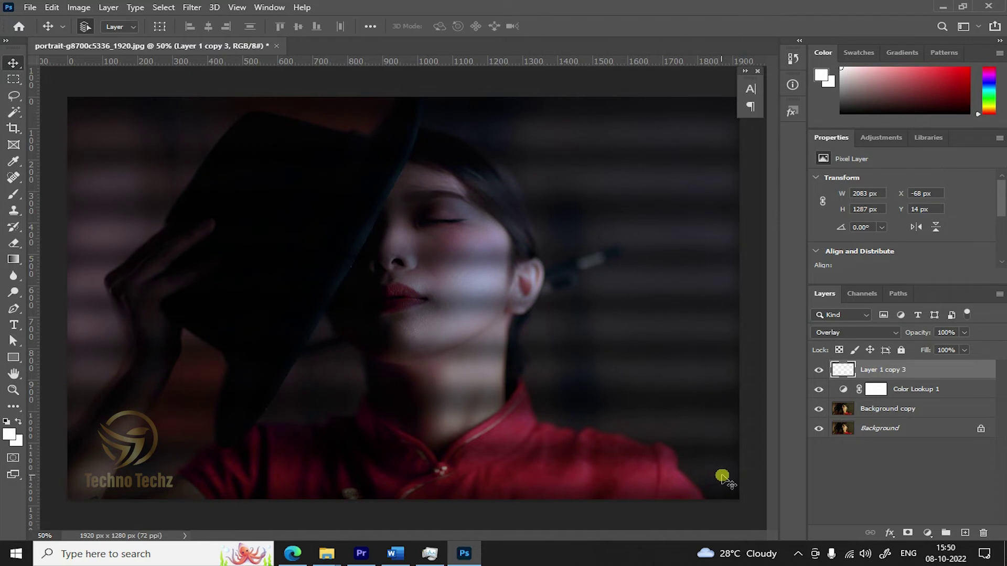
- Enlarge the blurred stripes layer to about 2203 × 1361 px so it extends past all edges of the photo
key(ctrl+t)
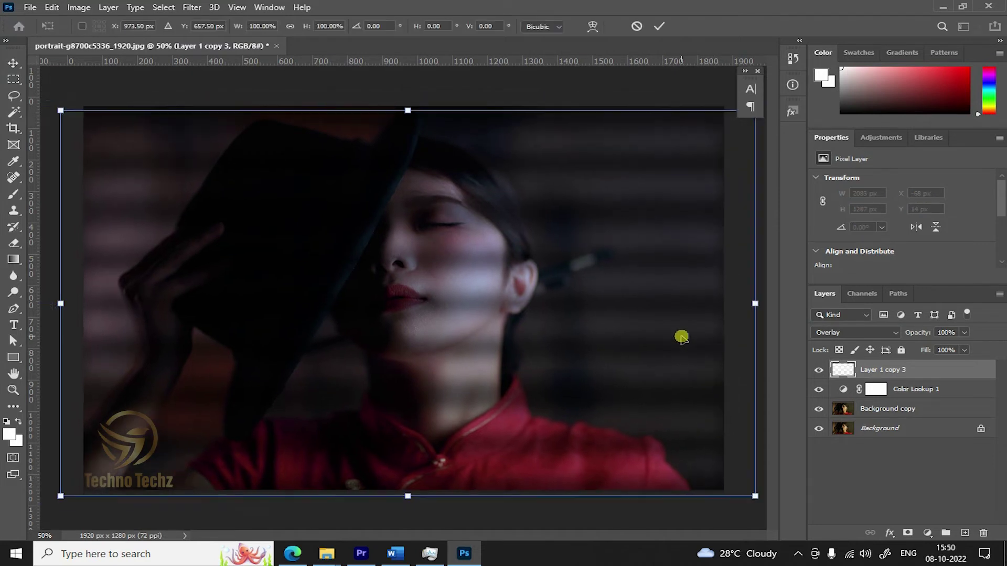
key(ctrl+minus)
drag(658, 301, 667, 299)
key(Return)
- Tilt the stripes counterclockwise and distort their lower and left corners outward, making the layer about 2707 × 1703 px
key(ctrl+t)
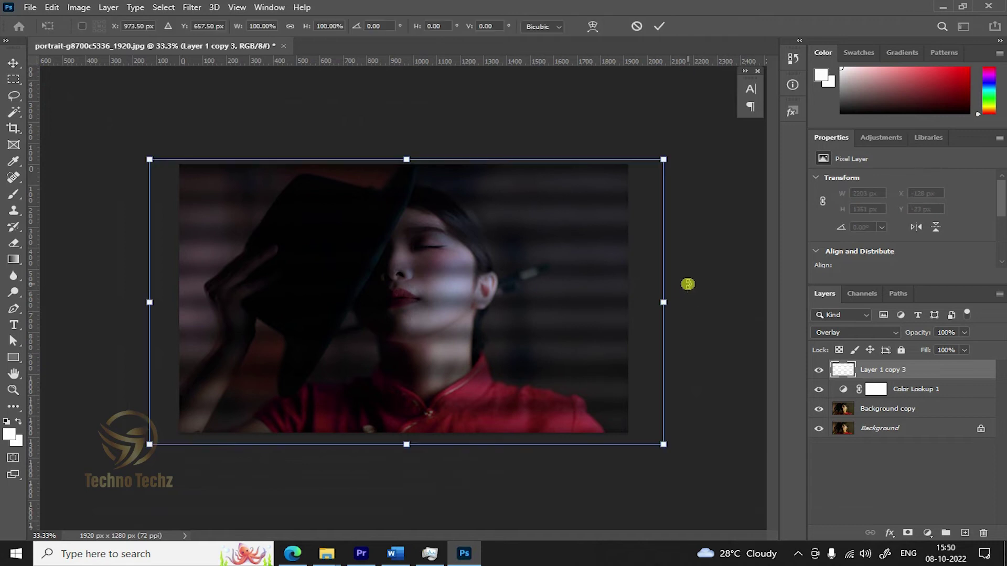
drag(697, 207, 678, 128)
drag(140, 179, 53, 222)
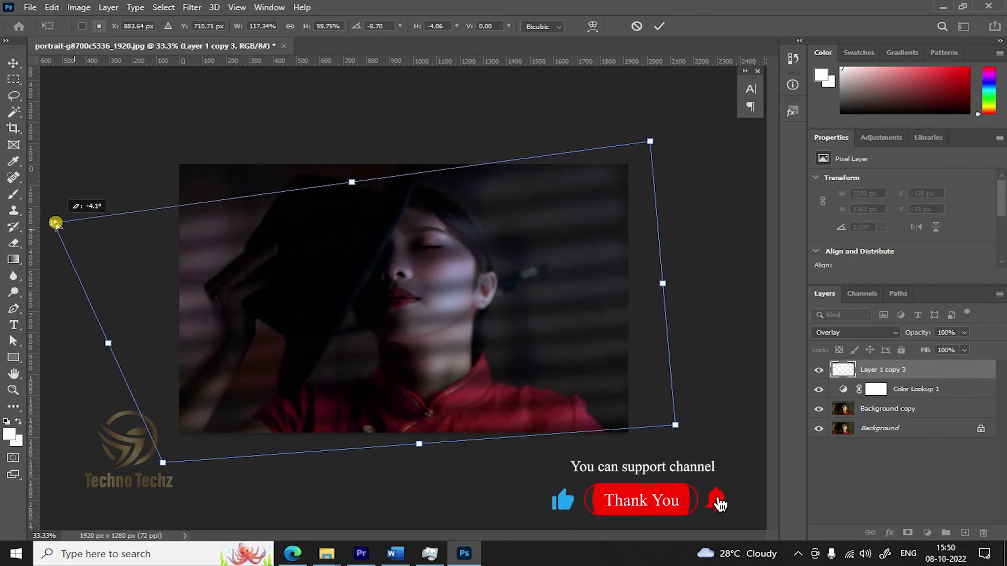
drag(163, 463, 119, 506)
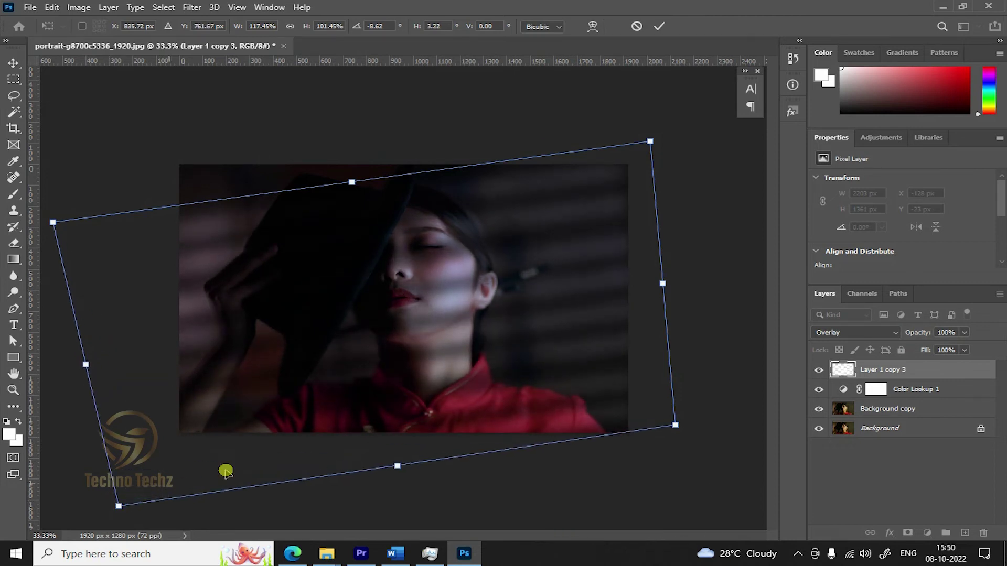
drag(680, 429, 701, 408)
key(Return)
key(ctrl+plus)
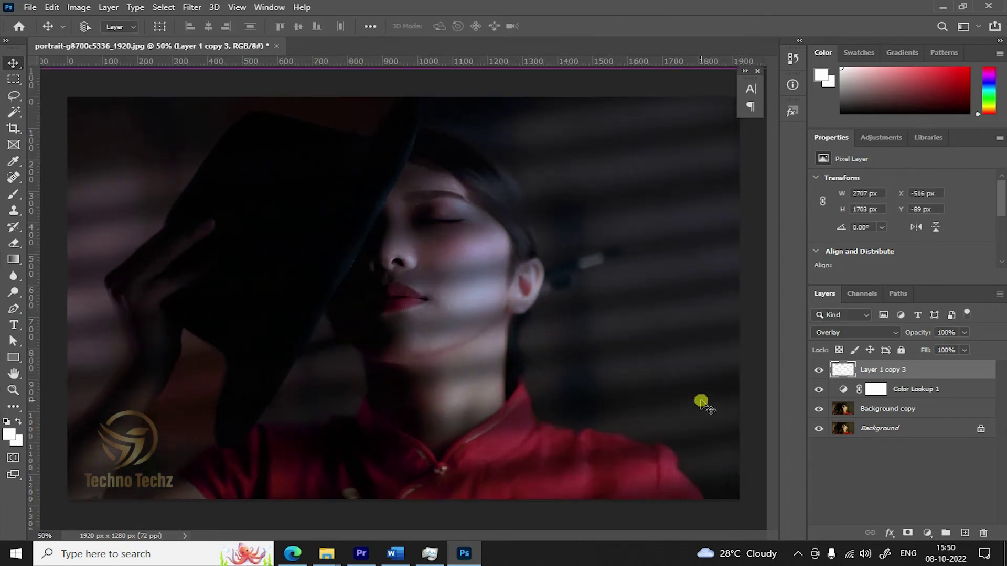
- Group Layer 1 copy 3, Color Lookup 1 and Background copy together
key(ctrl+minus)
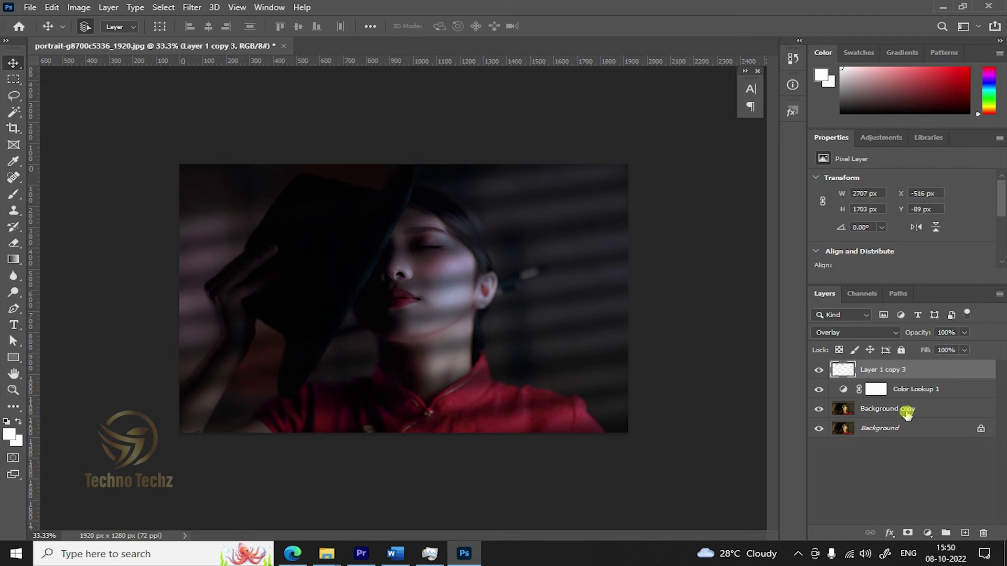
shift+click(880, 411)
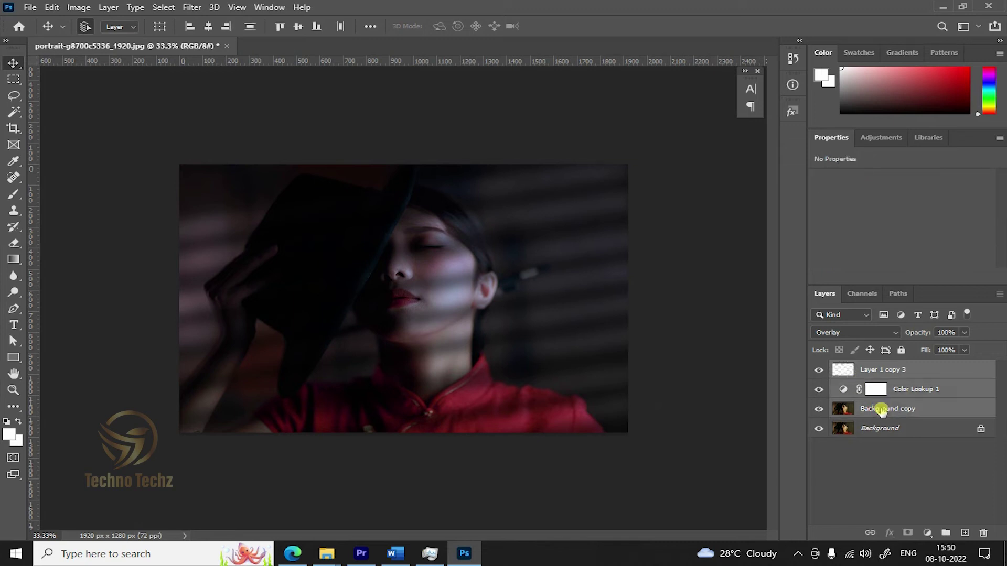
key(ctrl+g)
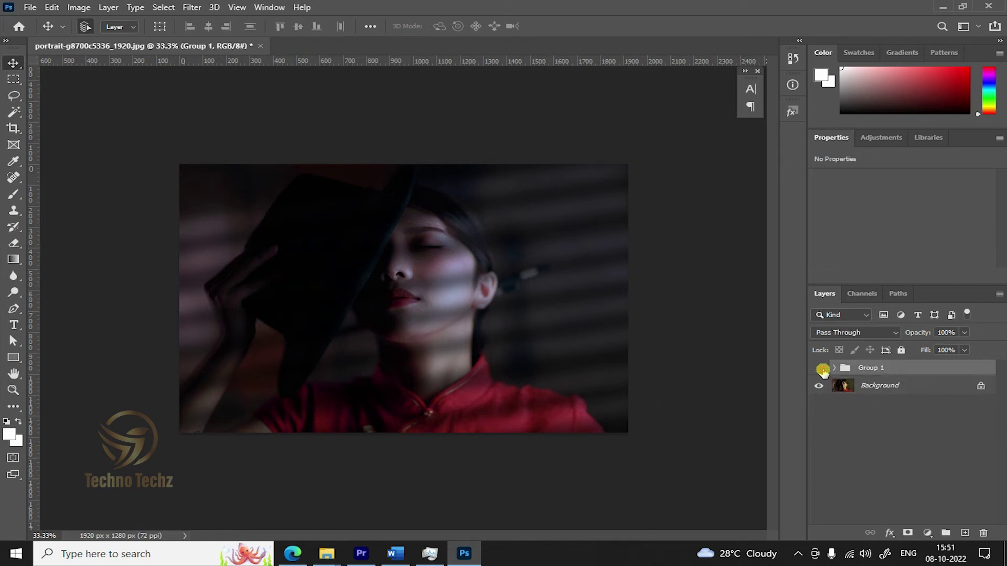
- Hide and show the new layer group twice to compare the effect with the original photo
click(821, 369)
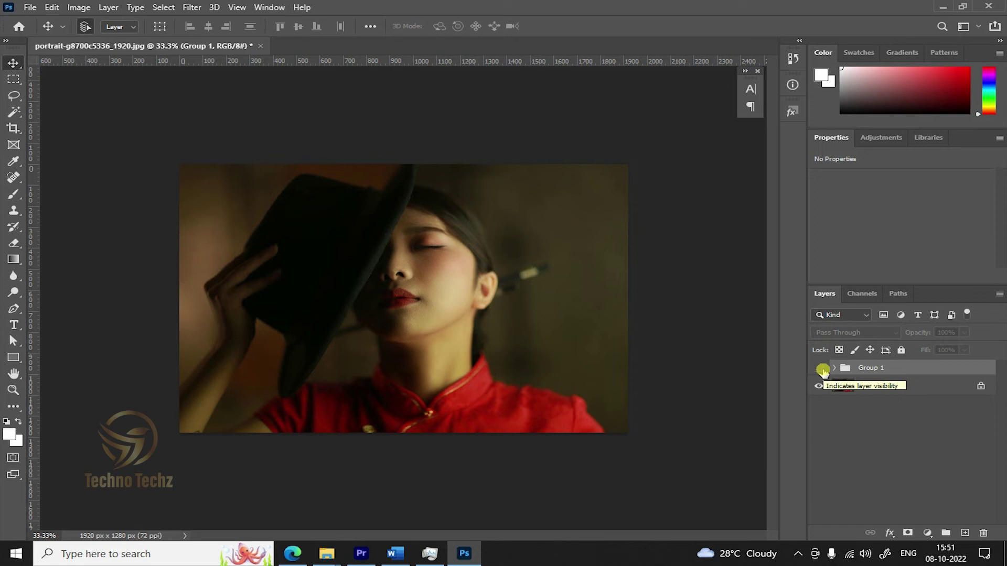
click(822, 369)
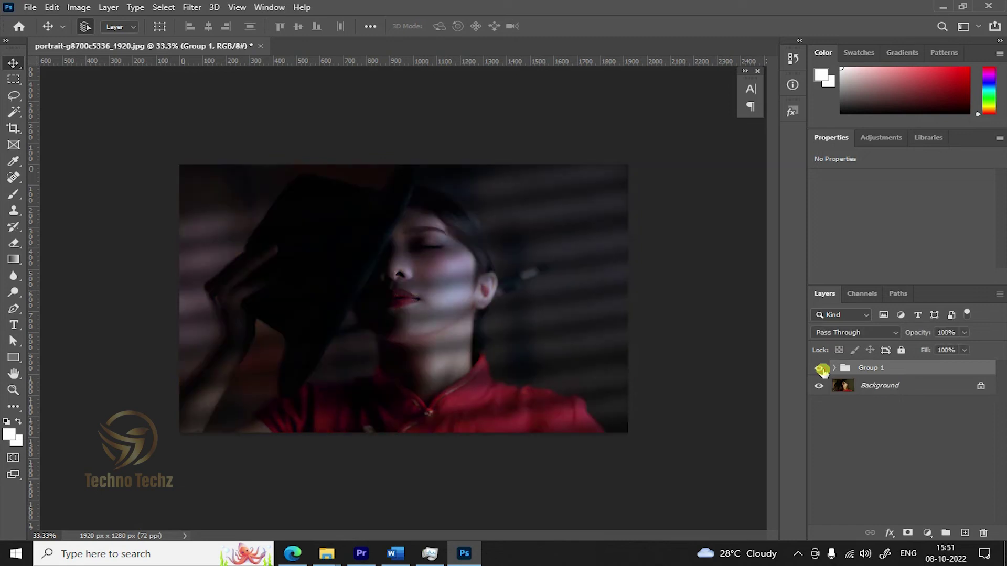
click(822, 369)
click(822, 369)
- Set the Color Lookup 1 layer inside the group to Hard Light at 74% opacity, and deselect the layer
click(834, 368)
click(976, 407)
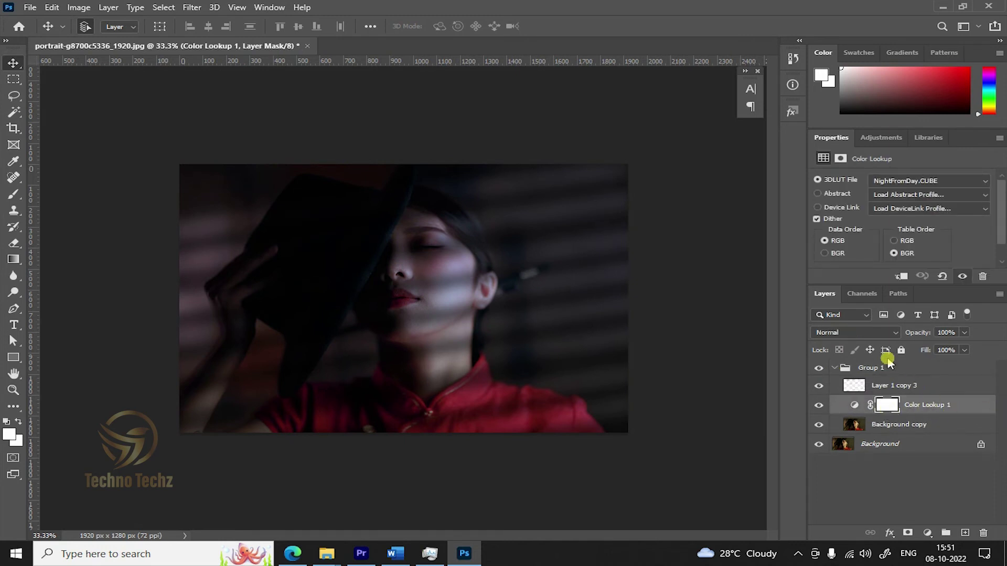
click(890, 333)
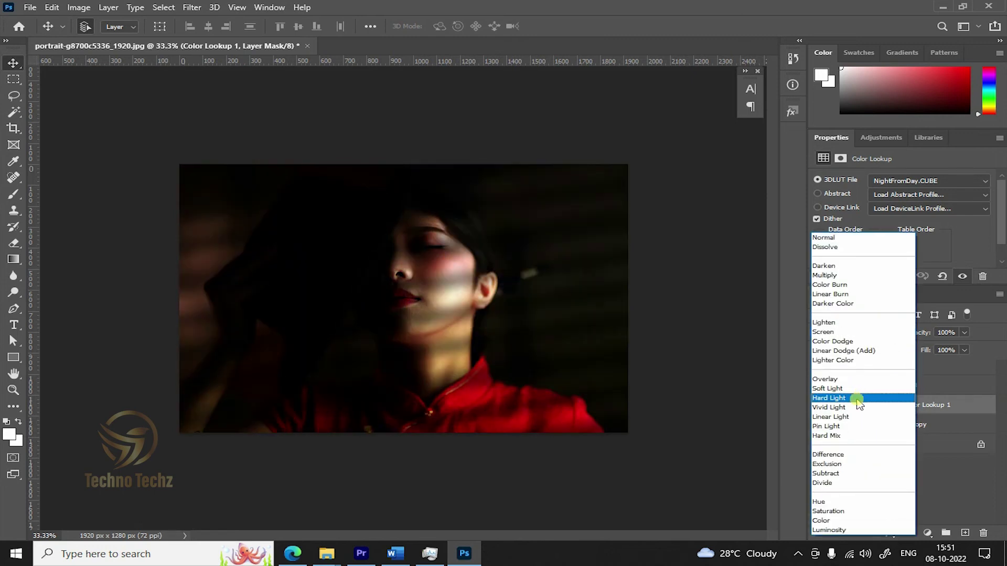
click(857, 400)
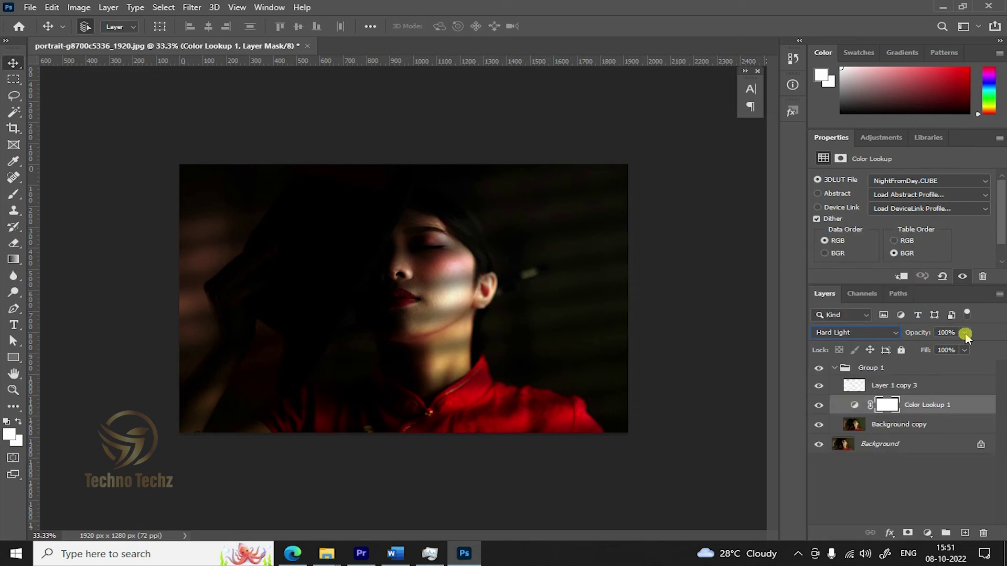
drag(967, 338, 948, 348)
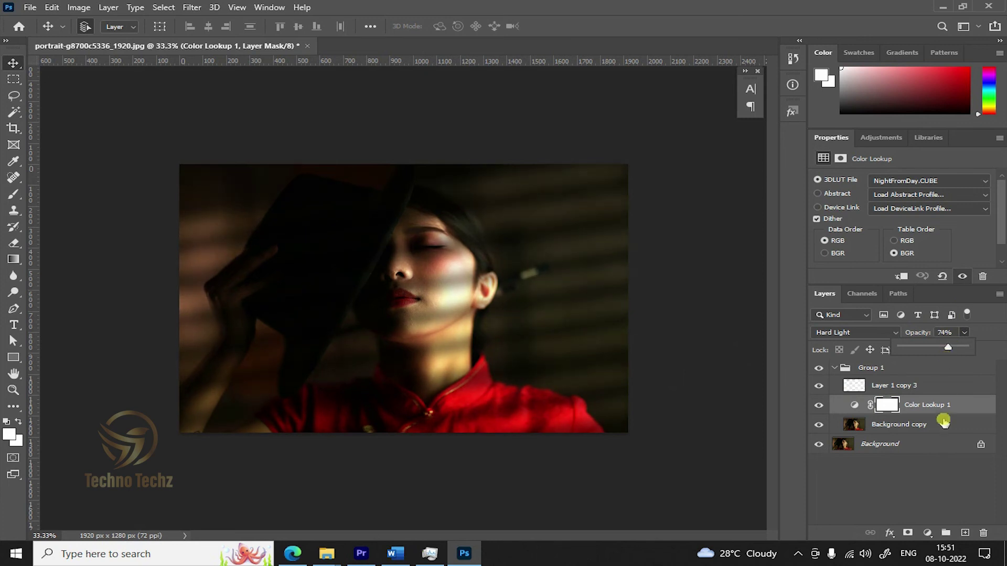
click(939, 484)
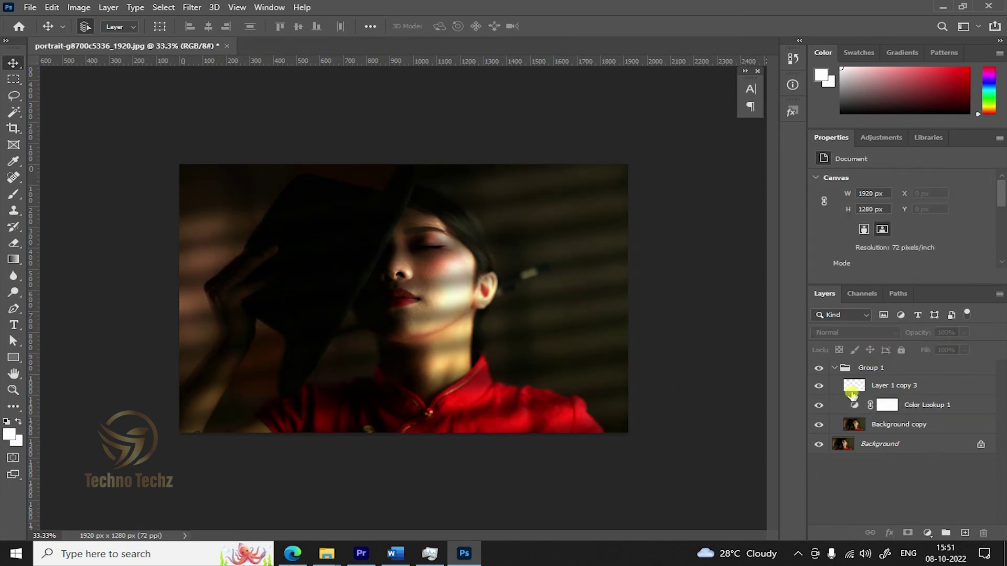
- Compare the finished Hard Light result with the original by toggling Group 1, and inspect the face up close
click(821, 368)
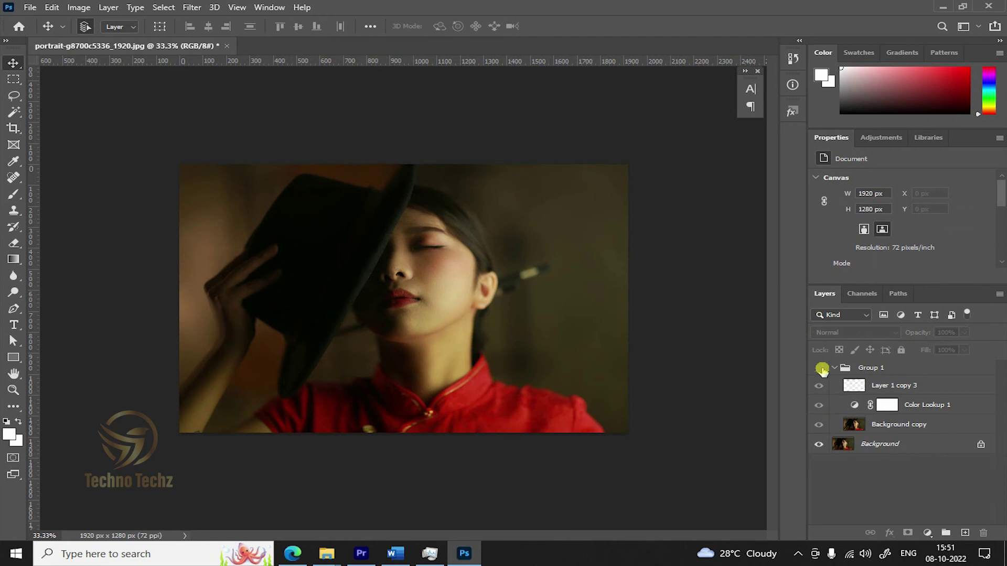
click(822, 368)
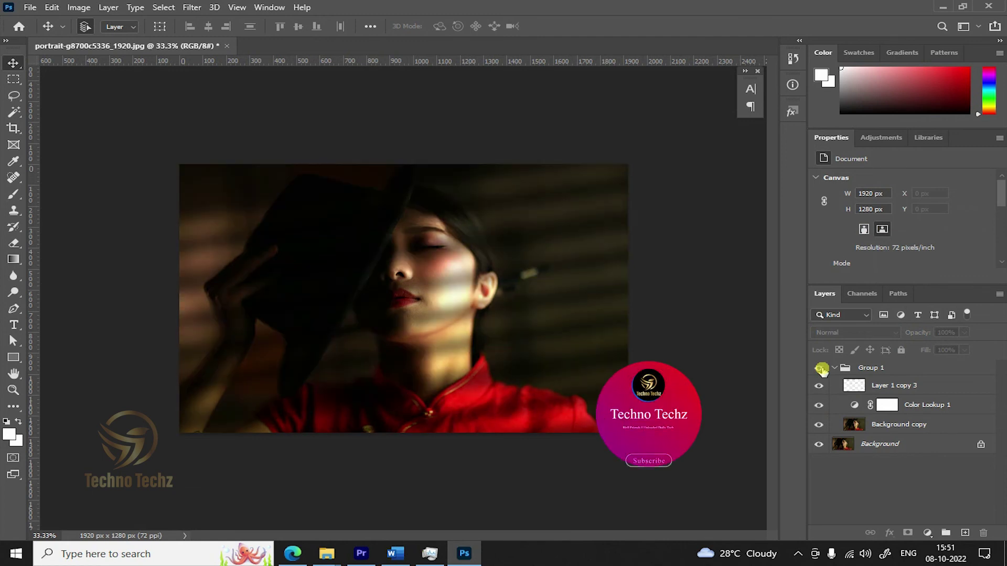
key(ctrl+plus)
key(ctrl+plus)
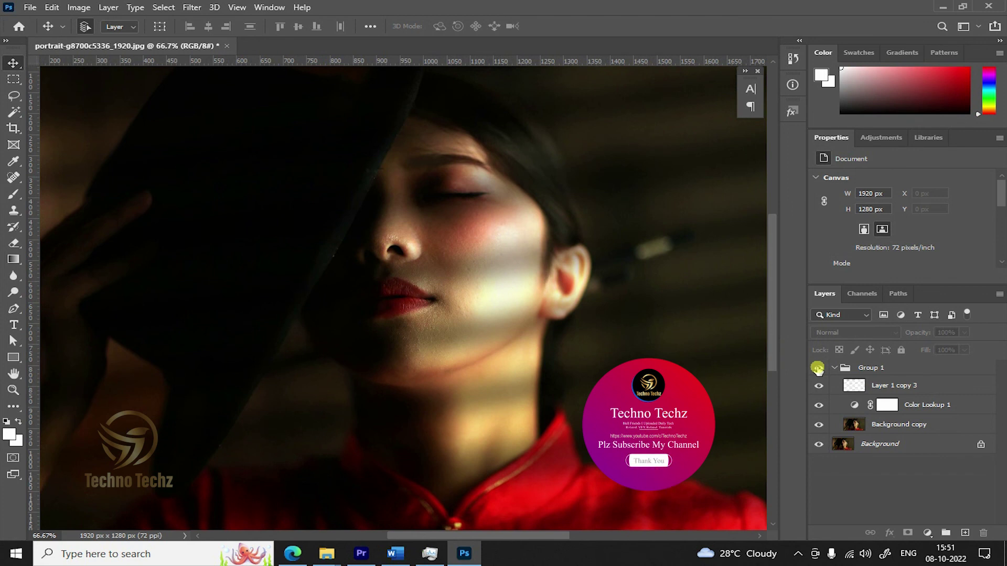
key(ctrl+minus)
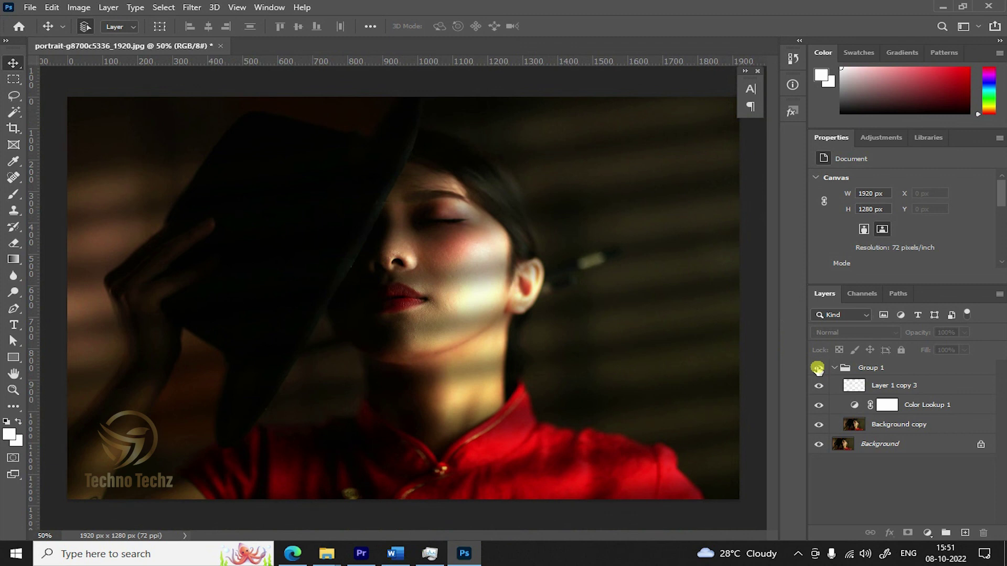
click(818, 368)
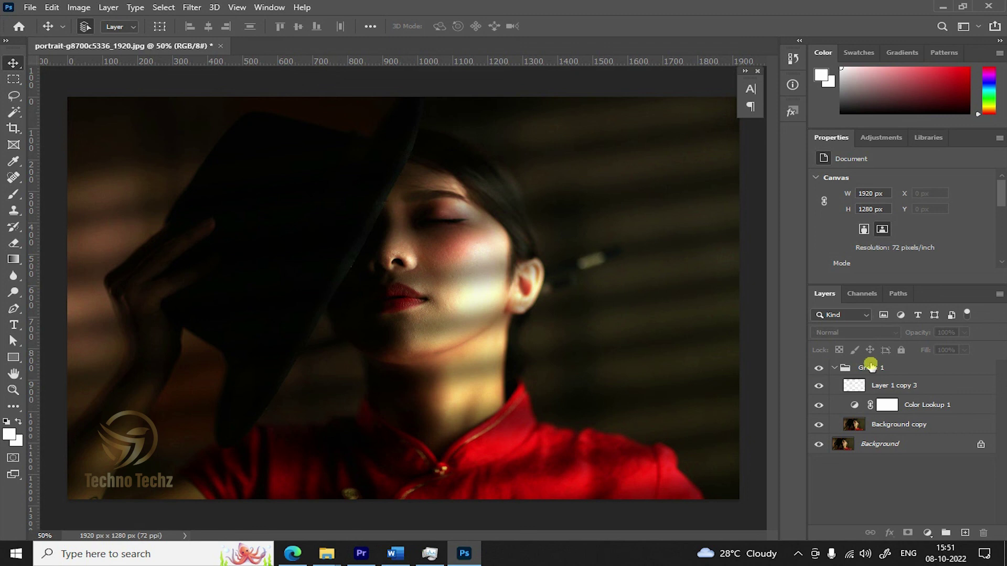